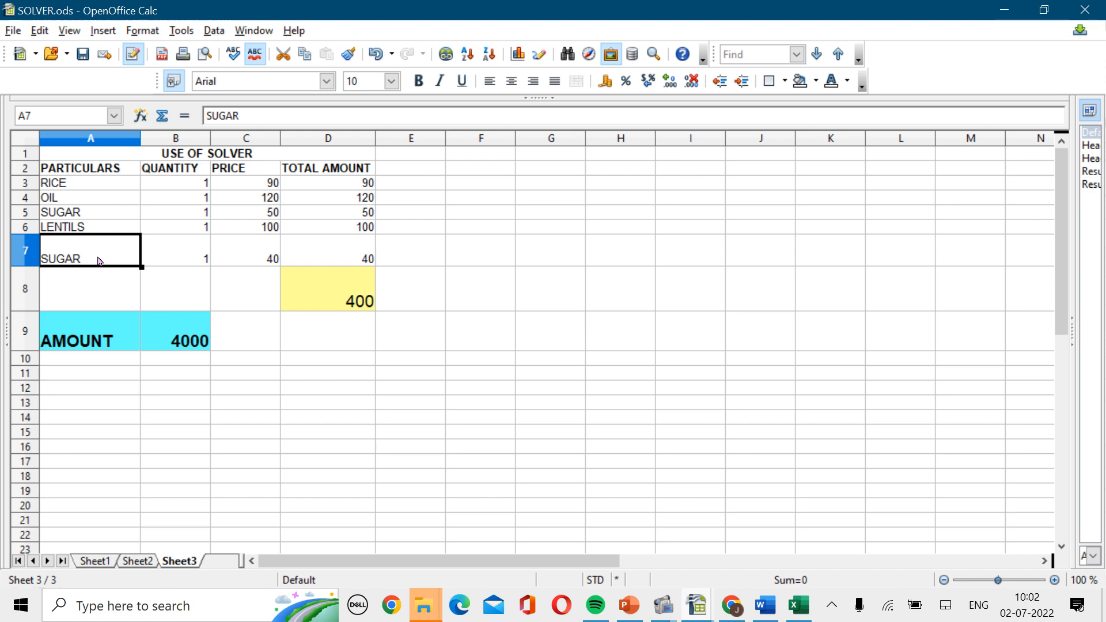
Replace the item name in cell A7 with SALT.
{"action": "type", "text": "SALT"}
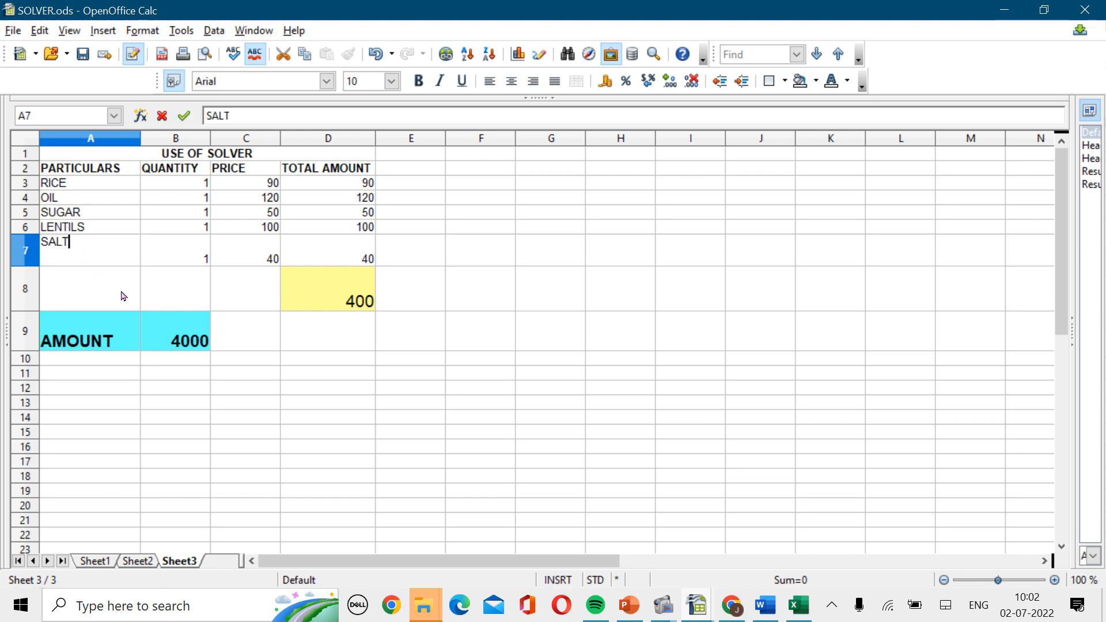
{"action": "key", "text": "Return"}
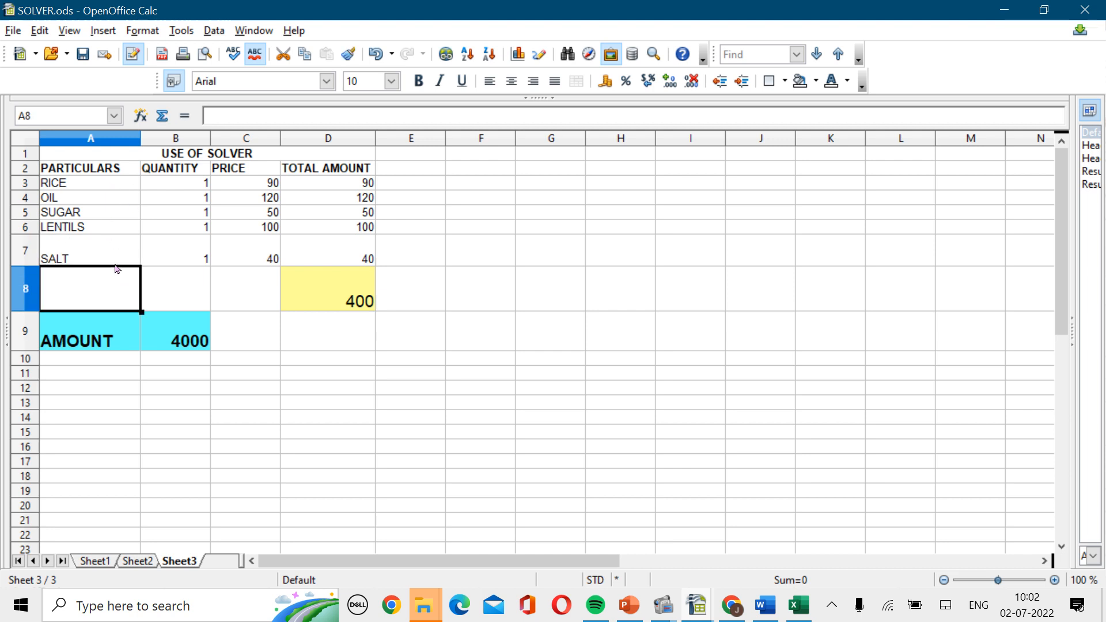
Review the quantities and prices listed for the grocery items from rice to salt.
{"action": "left_click", "coordinate": [190, 184]}
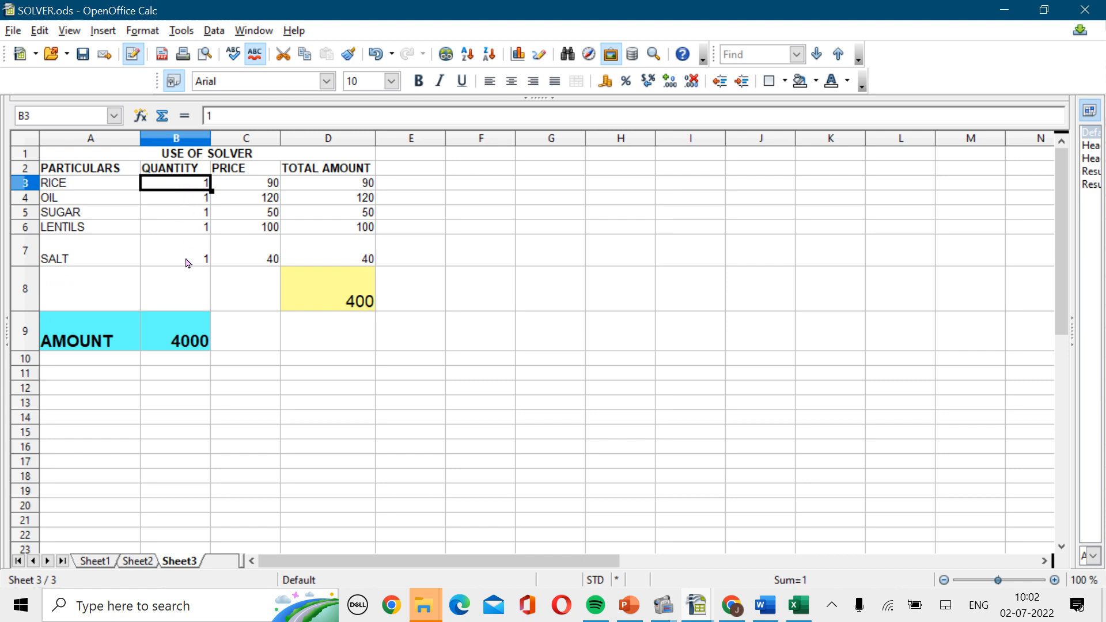
{"action": "left_click", "coordinate": [264, 185]}
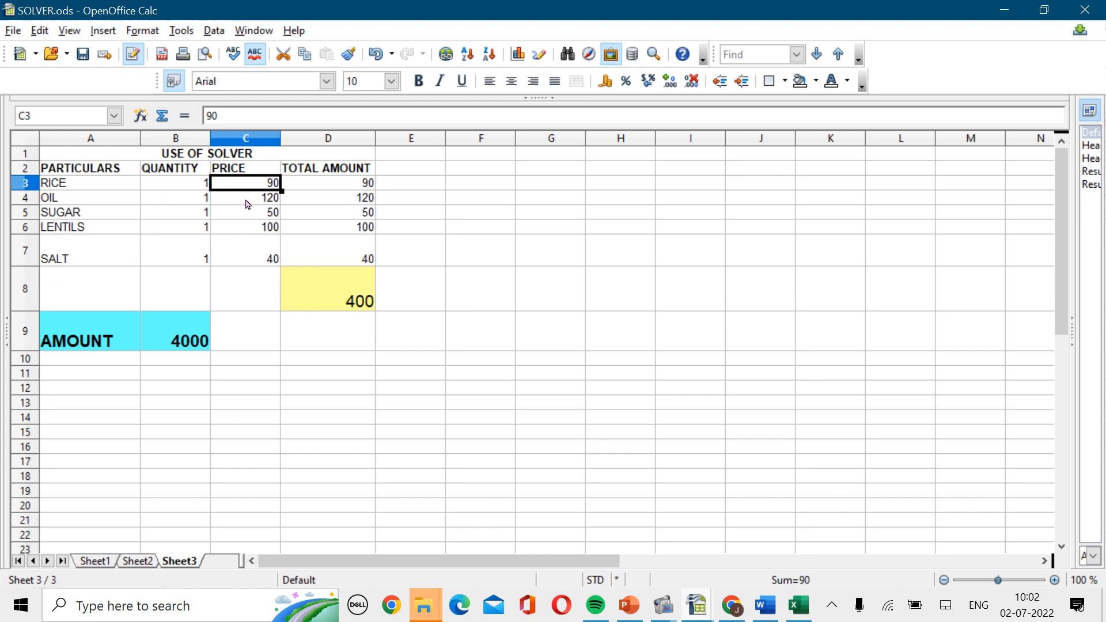
{"action": "left_click", "coordinate": [246, 201]}
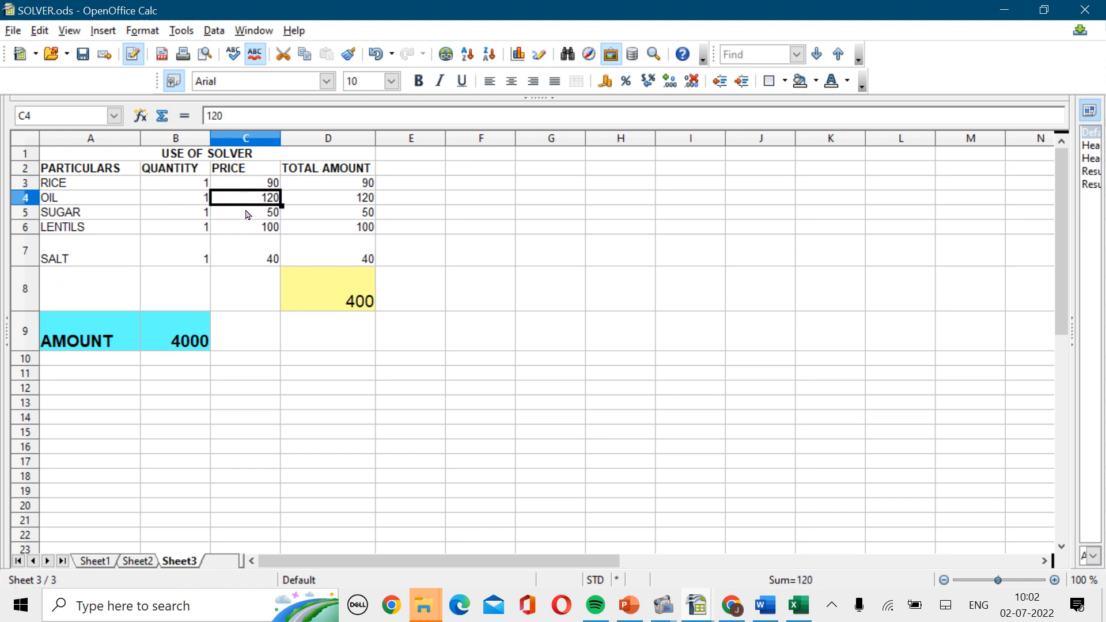
{"action": "left_click", "coordinate": [248, 216]}
{"action": "left_click", "coordinate": [241, 238]}
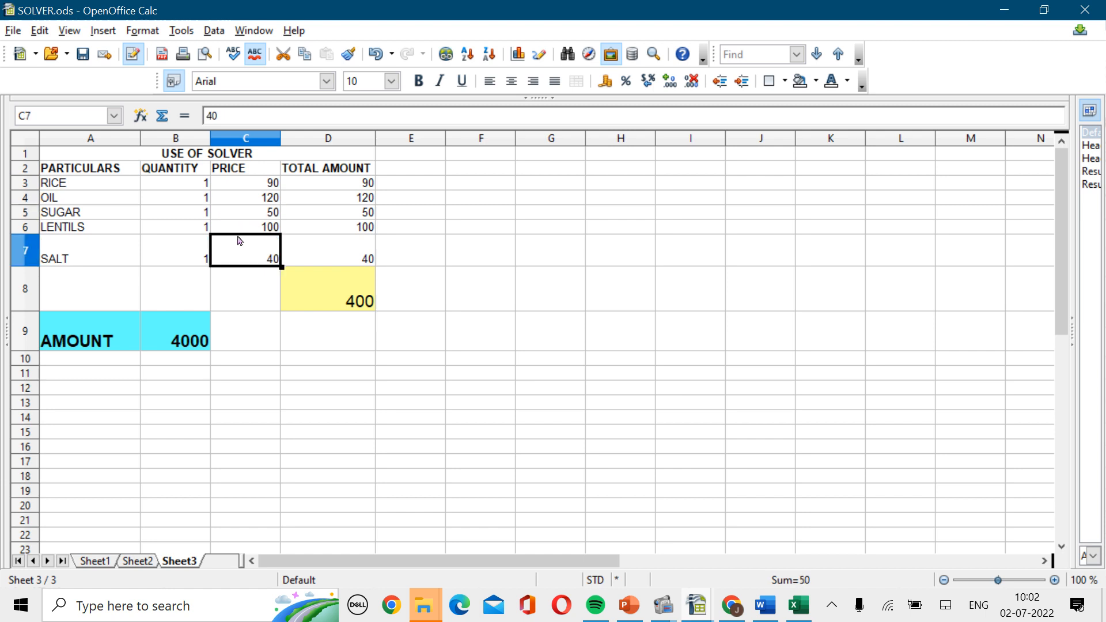
{"action": "left_click", "coordinate": [253, 226]}
{"action": "left_click", "coordinate": [249, 245]}
Examine the Total Amount formulas in D3 to D7, the sum formula in D8, and the AMOUNT entry in row 9.
{"action": "left_click", "coordinate": [353, 183]}
{"action": "double_click", "coordinate": [353, 182]}
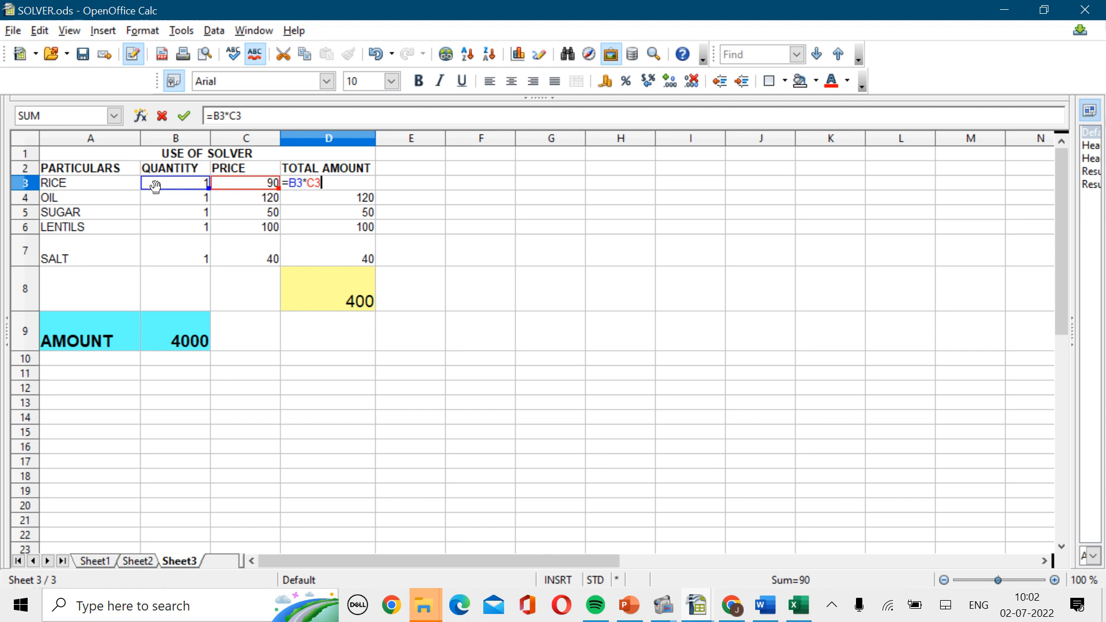
{"action": "key", "text": "Return"}
{"action": "left_click", "coordinate": [326, 189]}
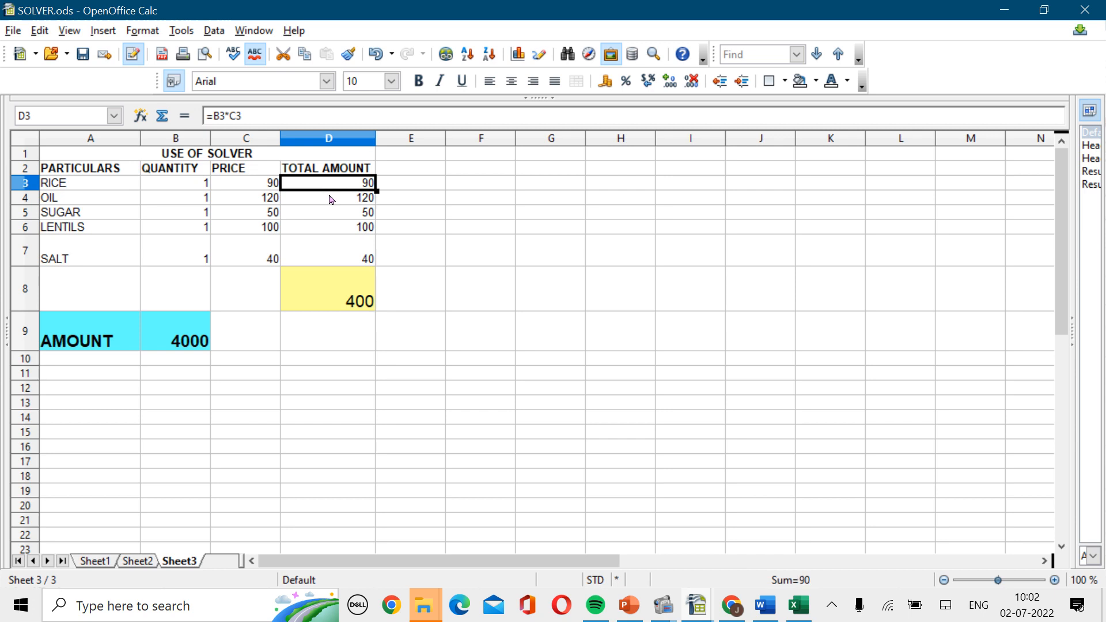
{"action": "left_click", "coordinate": [329, 199]}
{"action": "left_click", "coordinate": [334, 218]}
{"action": "left_click", "coordinate": [335, 228]}
{"action": "left_click", "coordinate": [339, 254]}
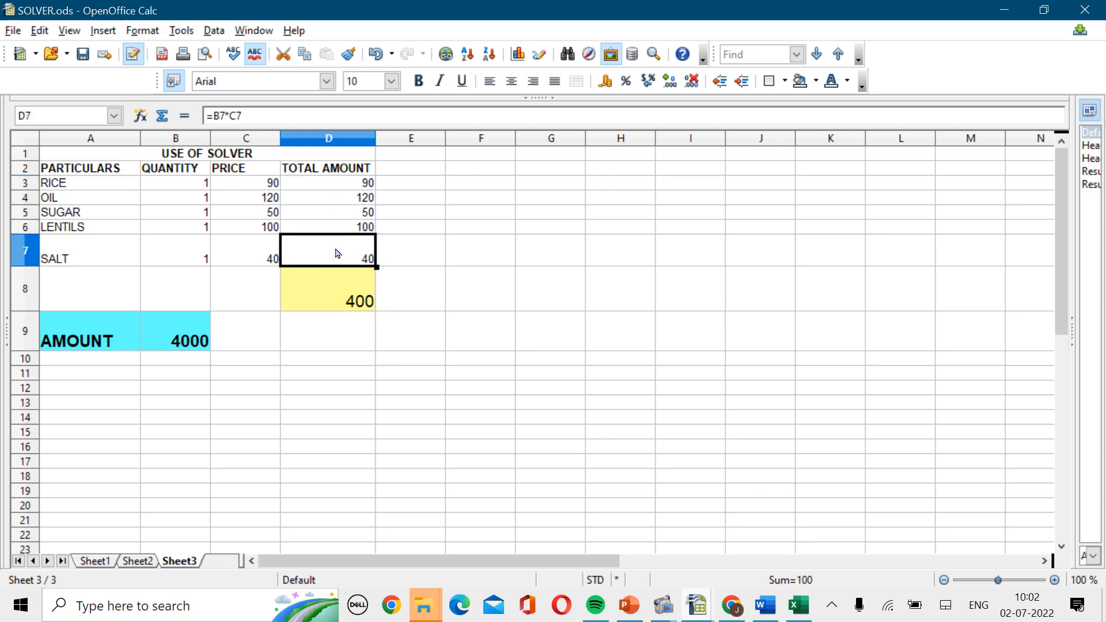
{"action": "left_click", "coordinate": [346, 294]}
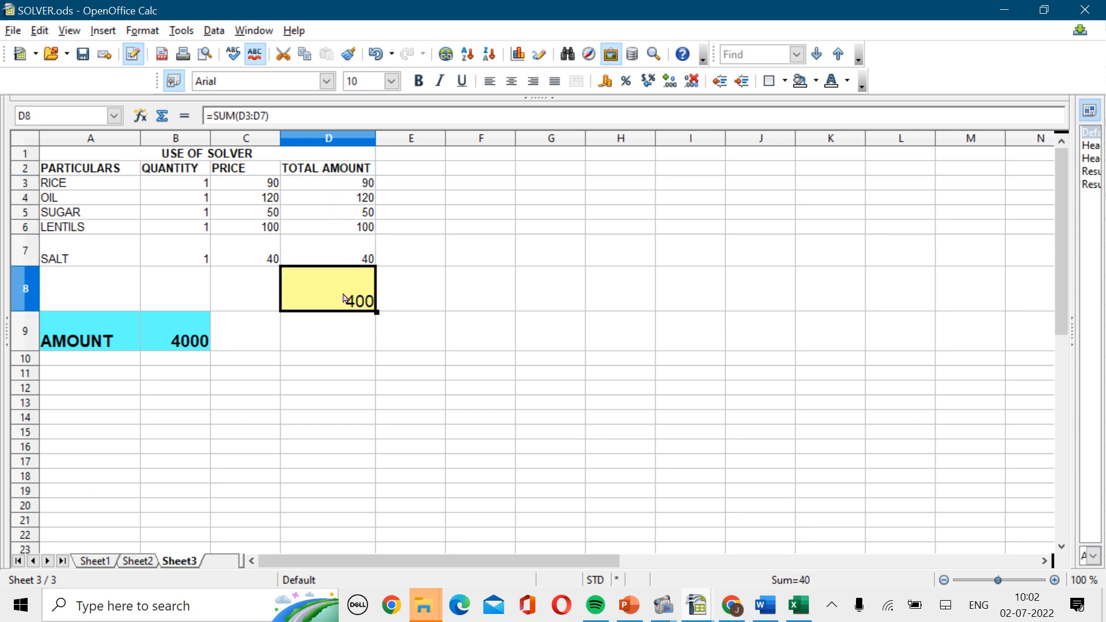
{"action": "double_click", "coordinate": [296, 296]}
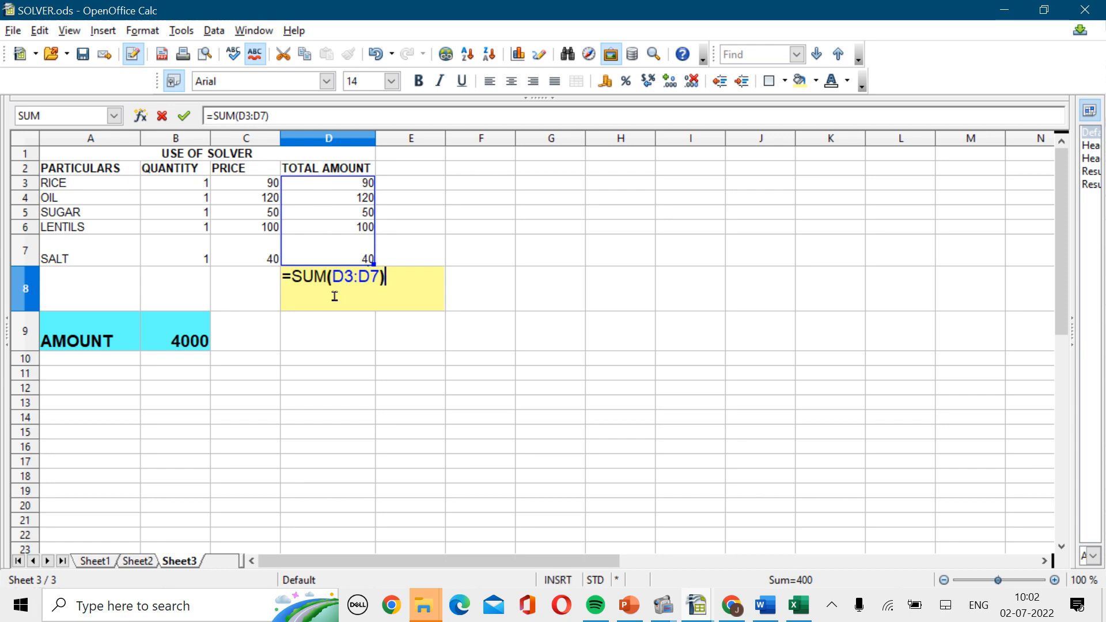
{"action": "key", "text": "Return"}
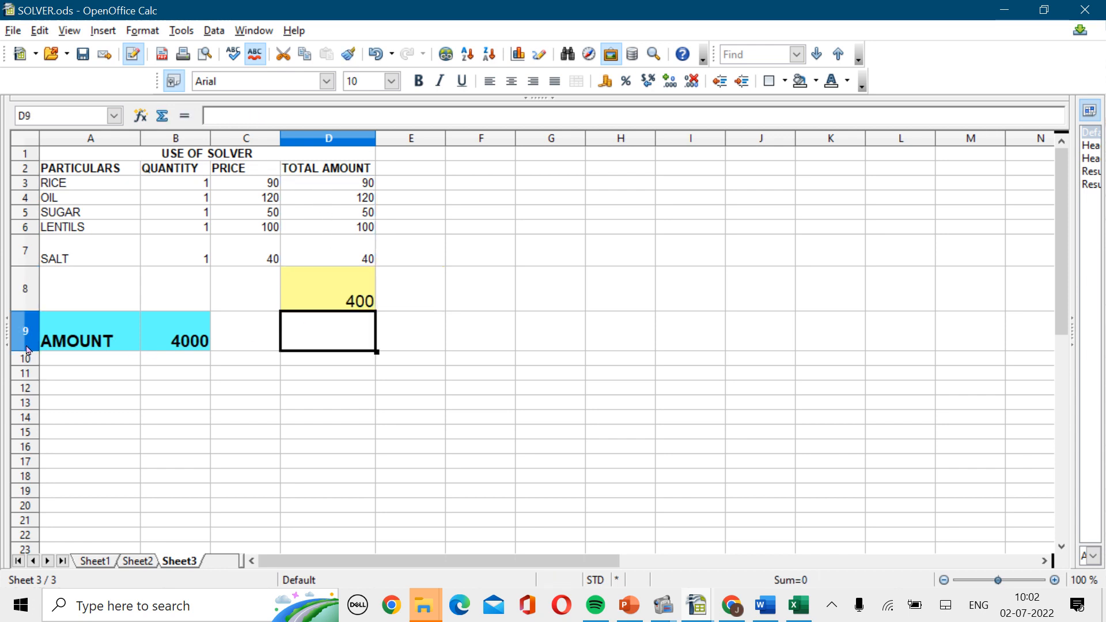
{"action": "left_click", "coordinate": [80, 345]}
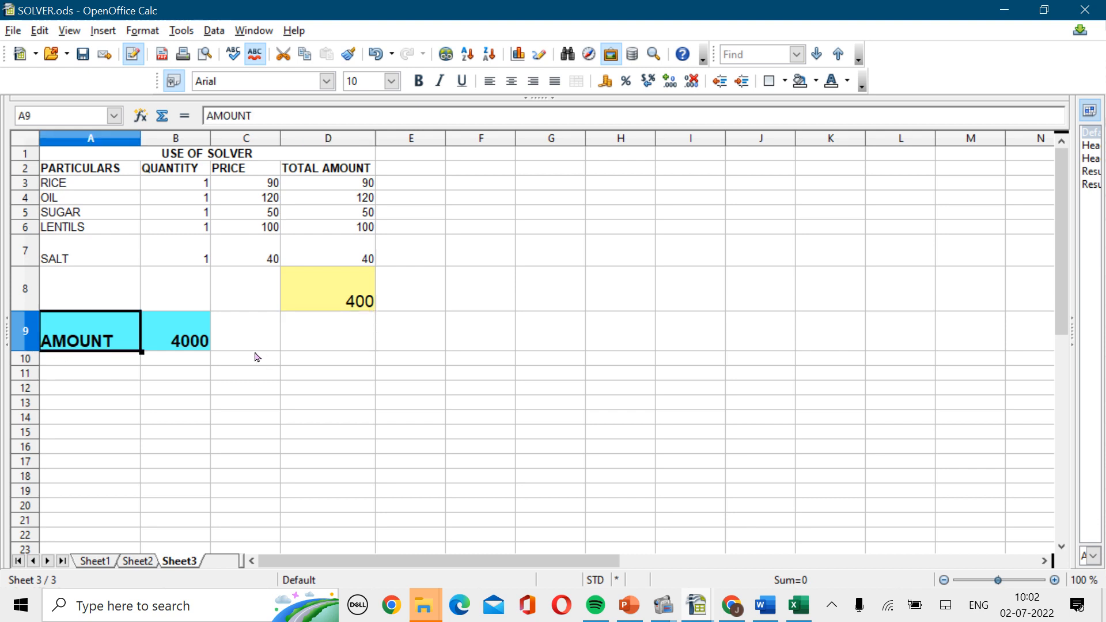
{"action": "left_click", "coordinate": [173, 338]}
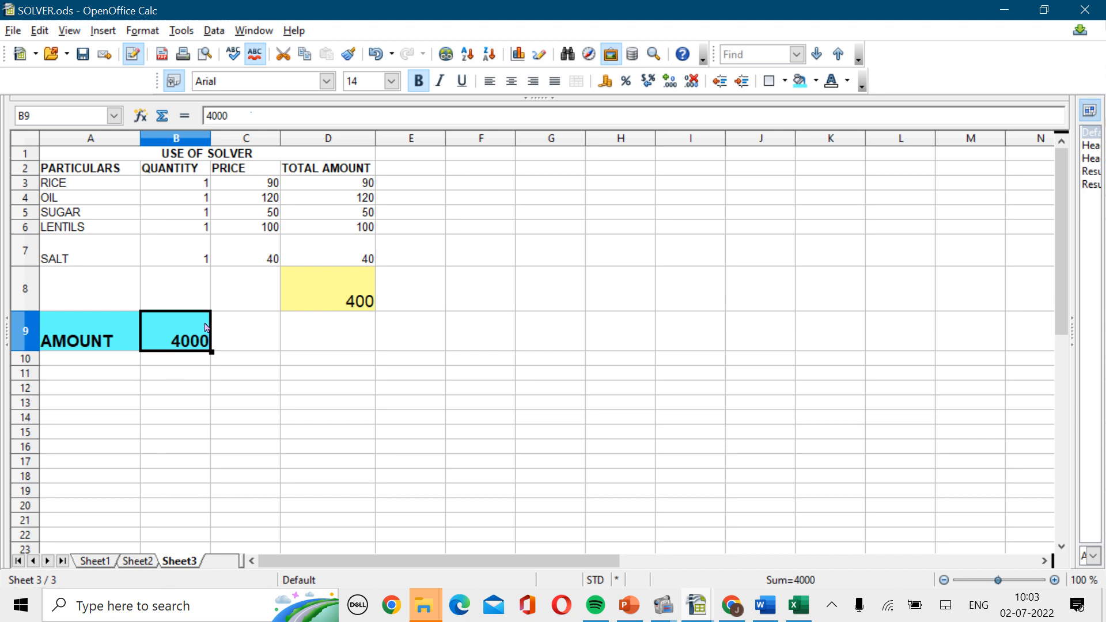
Start the Solver and replace its target cell with D8, the yellow total cell.
{"action": "left_click", "coordinate": [183, 30]}
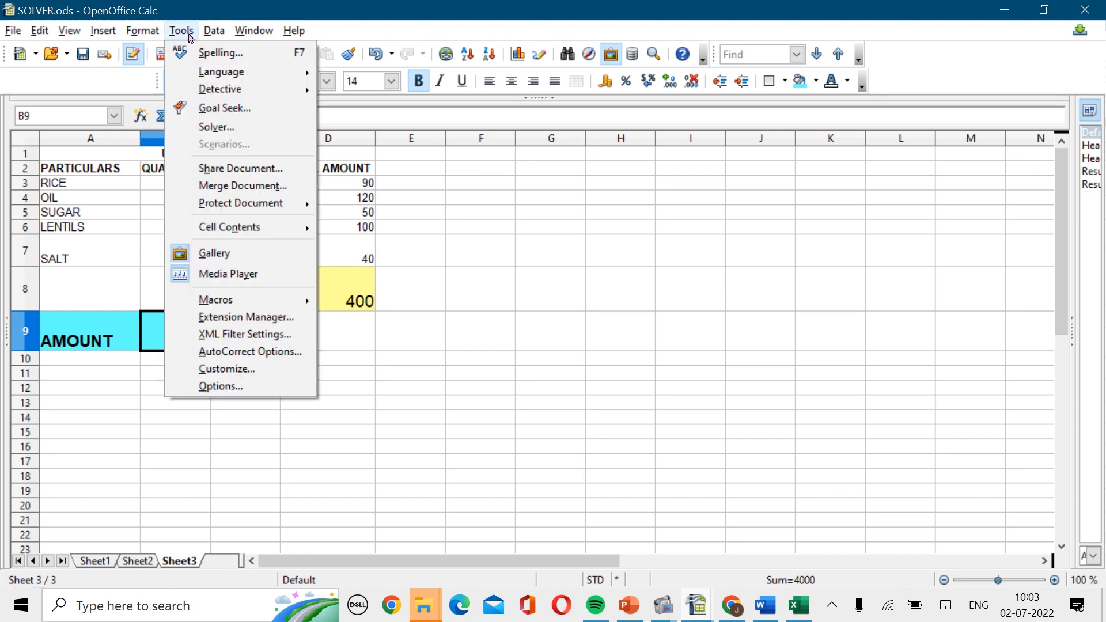
{"action": "left_click", "coordinate": [215, 127]}
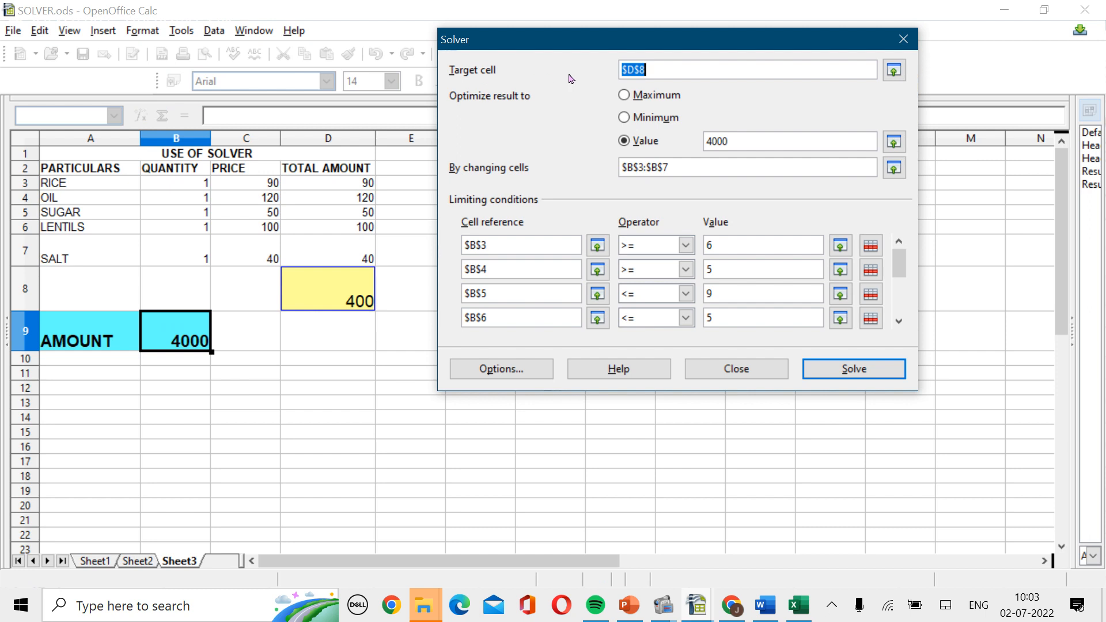
{"action": "left_click", "coordinate": [707, 70]}
{"action": "key", "text": "BackSpace"}
{"action": "key", "text": "BackSpace"}
{"action": "key", "text": "BackSpace"}
{"action": "key", "text": "BackSpace"}
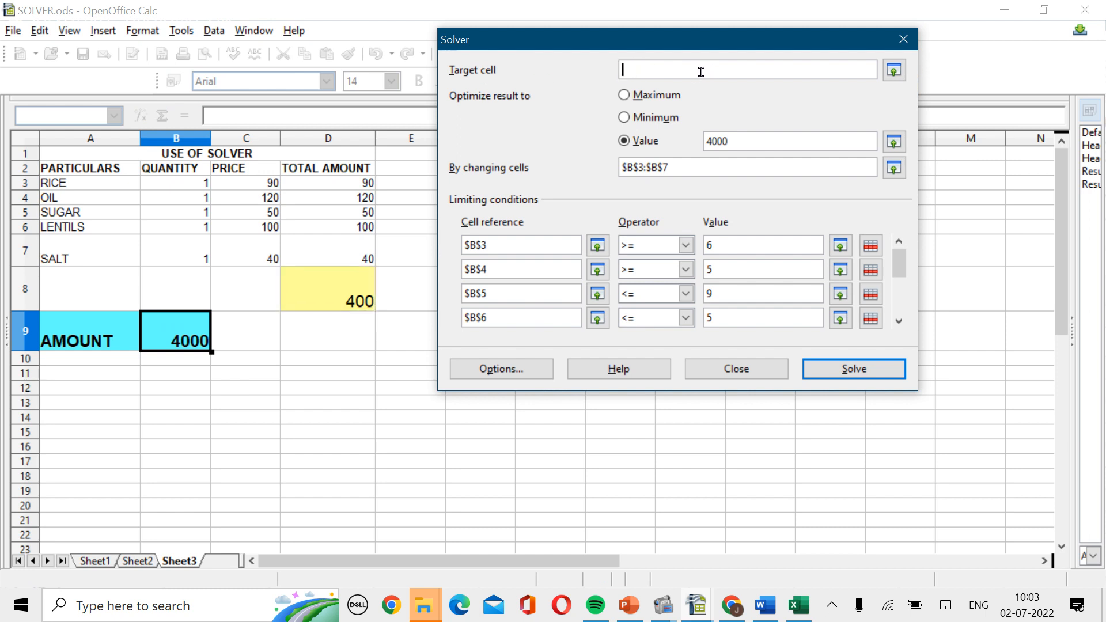
{"action": "left_click", "coordinate": [309, 301]}
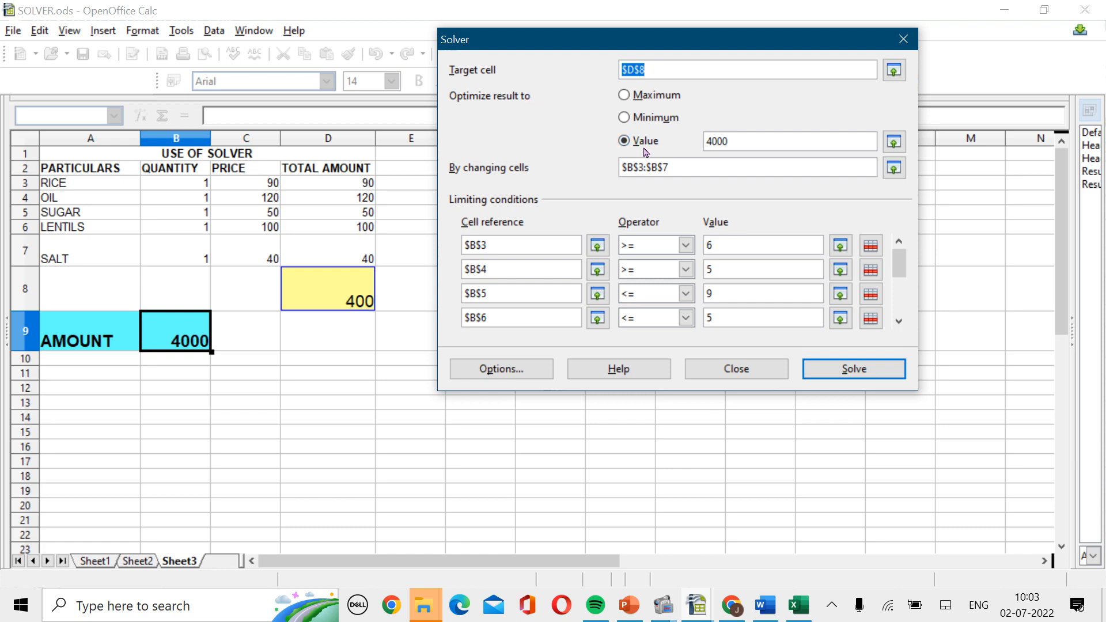
Set the Solver's changing cells to the quantity range B3:B7.
{"action": "left_click", "coordinate": [743, 144]}
{"action": "left_click", "coordinate": [711, 168]}
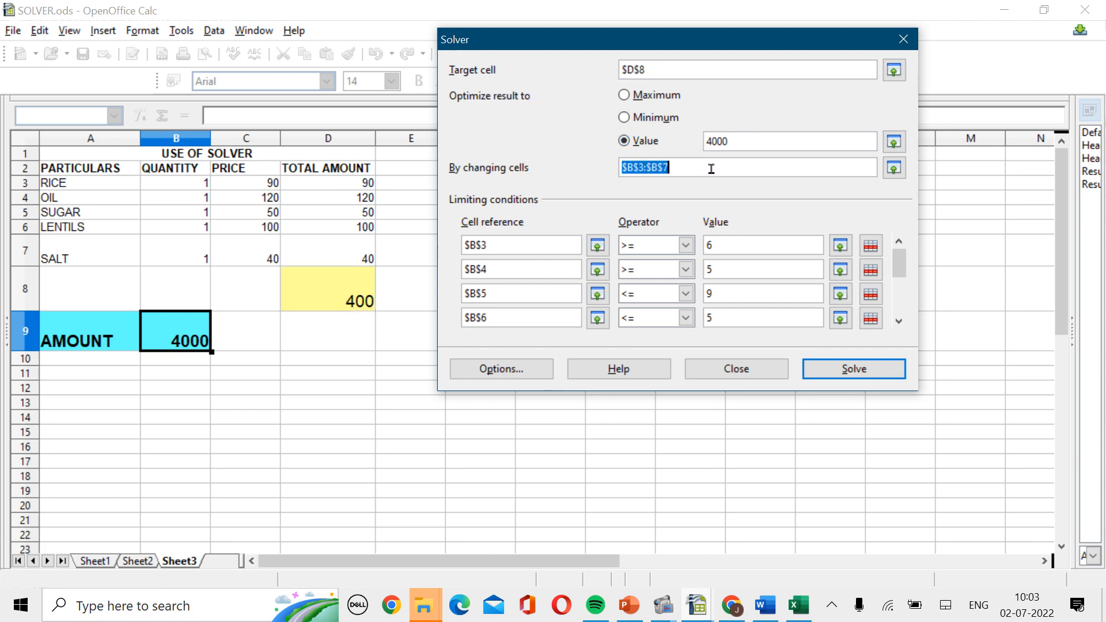
{"action": "key", "text": "BackSpace"}
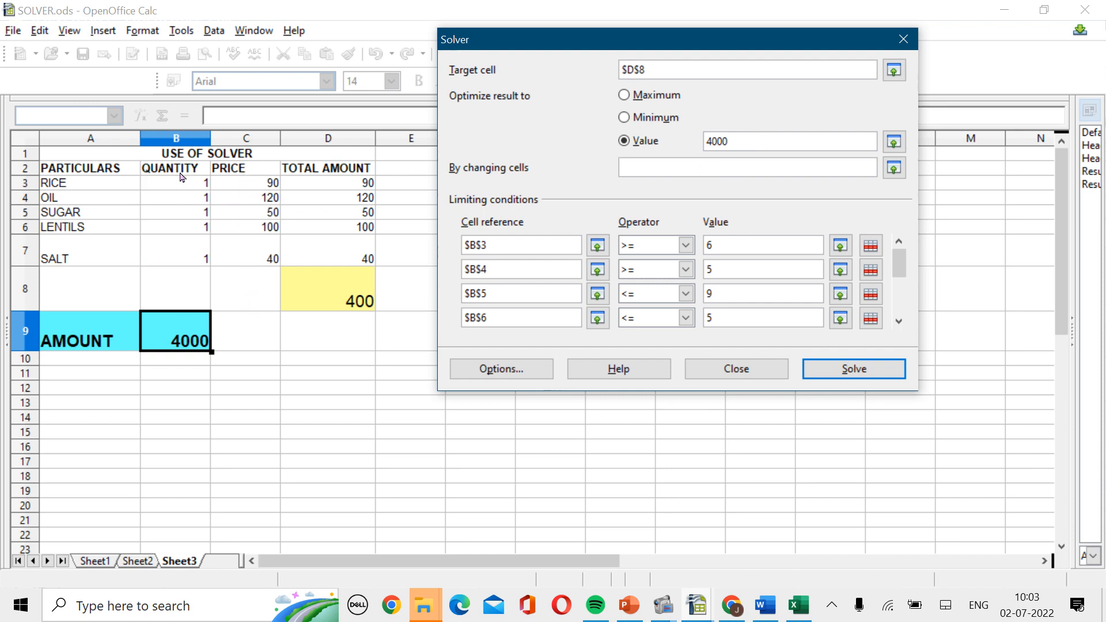
{"action": "left_click_drag", "start_coordinate": [184, 188], "coordinate": [196, 257]}
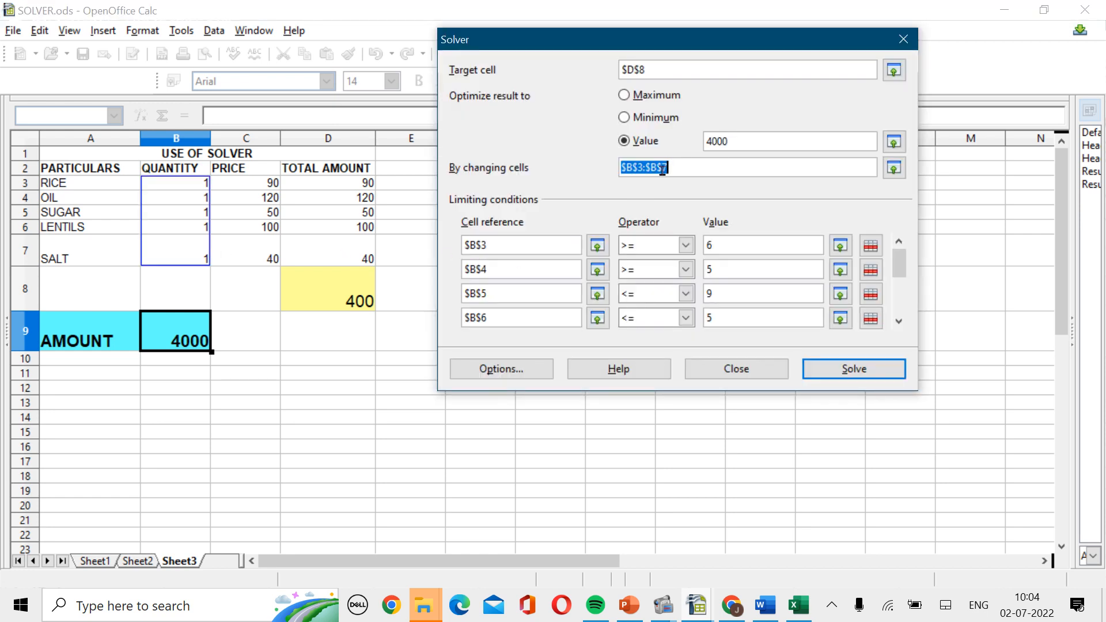
Clear the cell references of the first four limiting conditions in the Solver.
{"action": "left_click", "coordinate": [516, 242]}
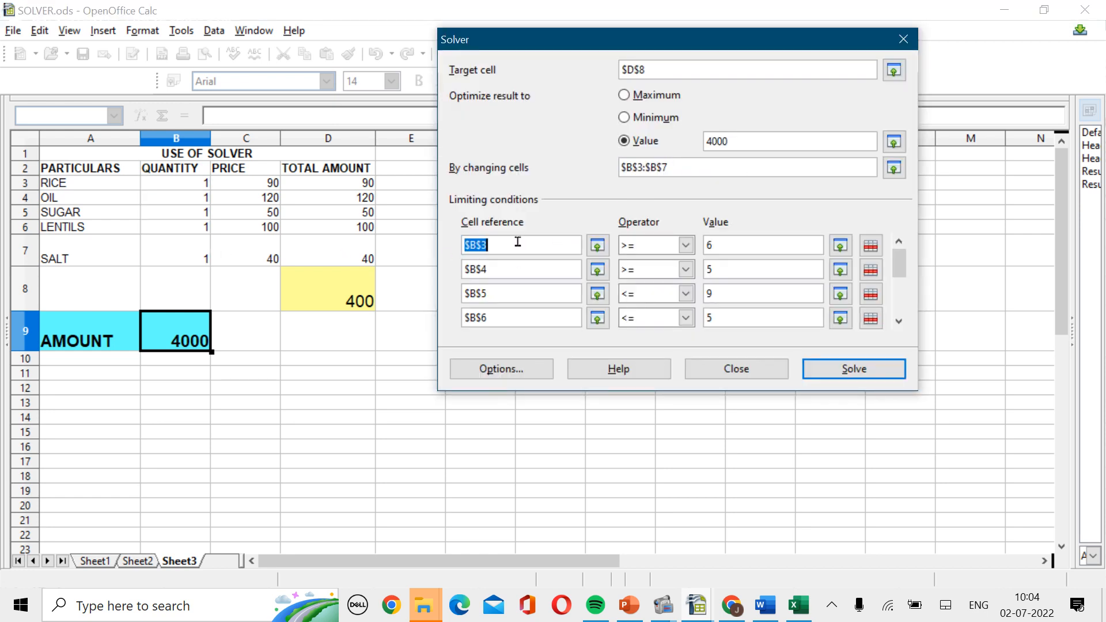
{"action": "key", "text": "Delete"}
{"action": "left_click", "coordinate": [509, 269]}
{"action": "key", "text": "Delete"}
{"action": "left_click", "coordinate": [511, 294]}
{"action": "key", "text": "Delete"}
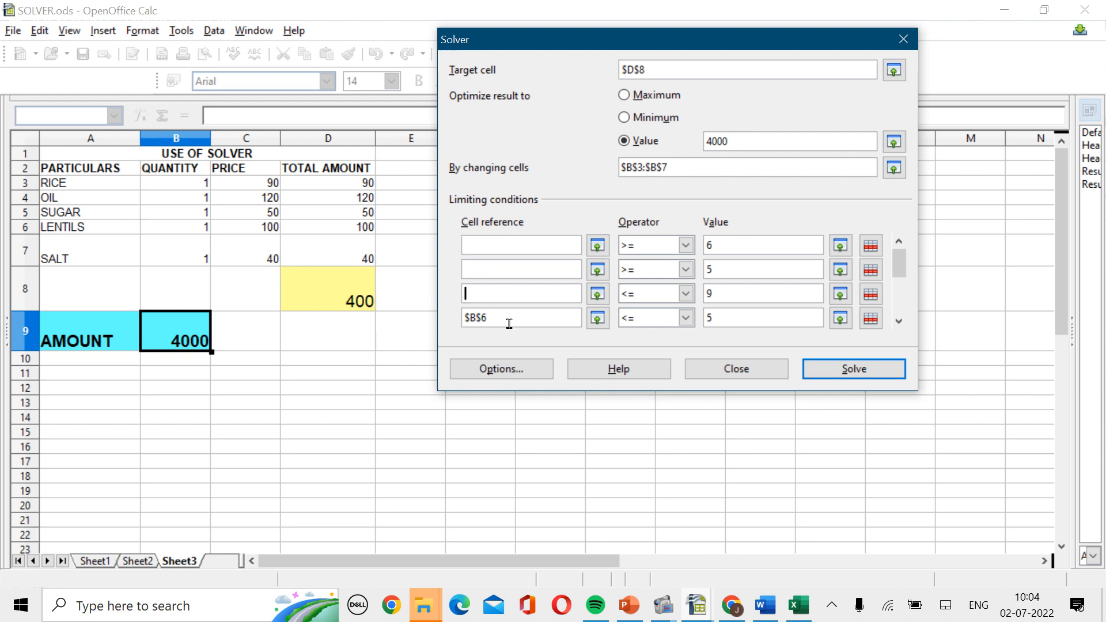
{"action": "left_click", "coordinate": [510, 318]}
{"action": "key", "text": "Delete"}
Clear the values of the first four limiting conditions in the Solver.
{"action": "left_click", "coordinate": [761, 248]}
{"action": "key", "text": "Delete"}
{"action": "left_click", "coordinate": [737, 273]}
{"action": "key", "text": "Delete"}
{"action": "left_click", "coordinate": [735, 295]}
{"action": "key", "text": "Delete"}
{"action": "left_click", "coordinate": [727, 318]}
{"action": "key", "text": "Delete"}
Define the first two limiting conditions as B3 >= 6 and B4 >= 5.
{"action": "left_click", "coordinate": [535, 250]}
{"action": "left_click", "coordinate": [194, 193]}
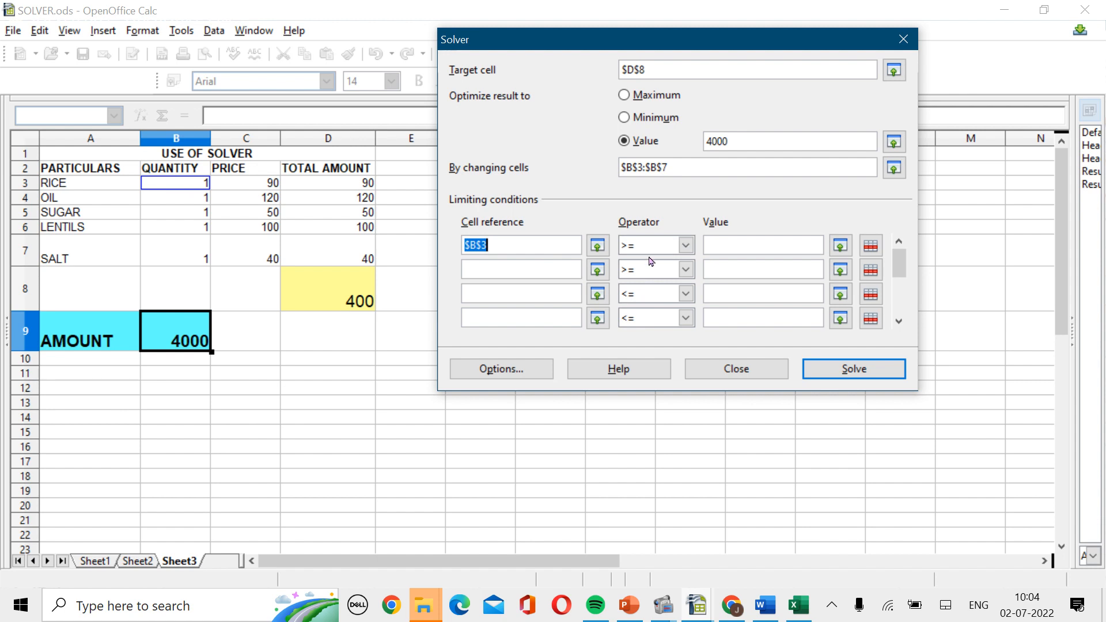
{"action": "left_click", "coordinate": [743, 248]}
{"action": "left_click", "coordinate": [548, 269]}
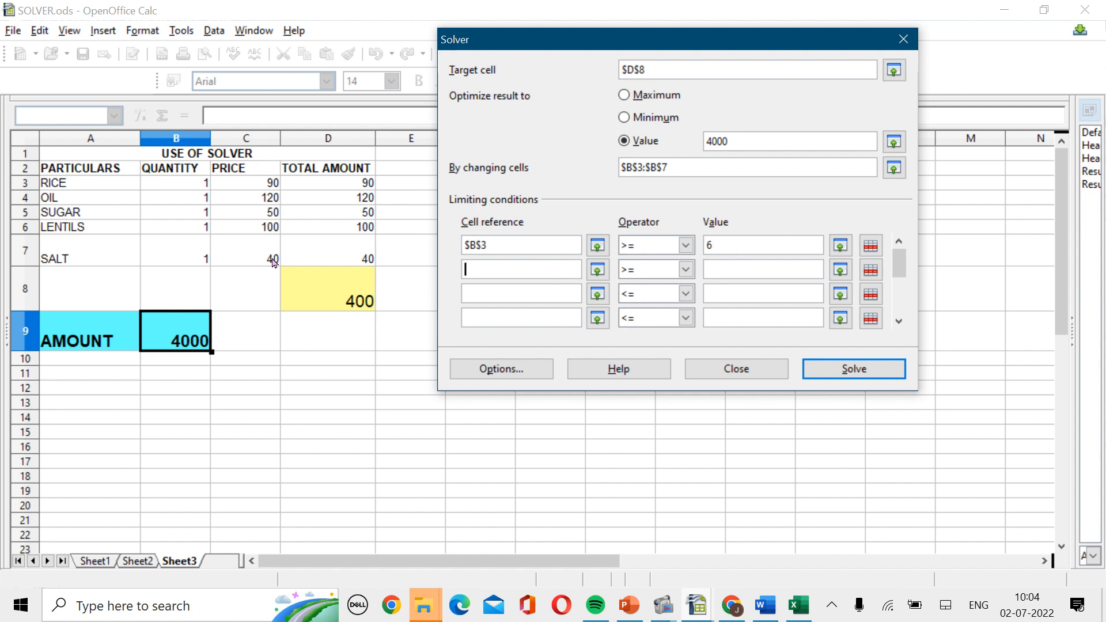
{"action": "left_click", "coordinate": [190, 202]}
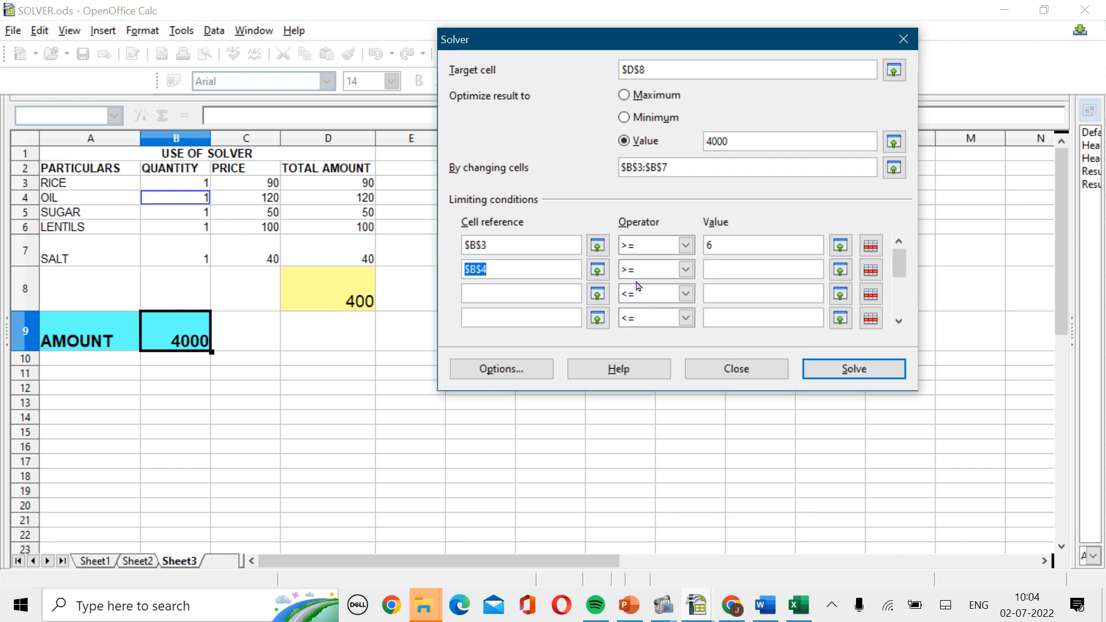
{"action": "left_click", "coordinate": [723, 268]}
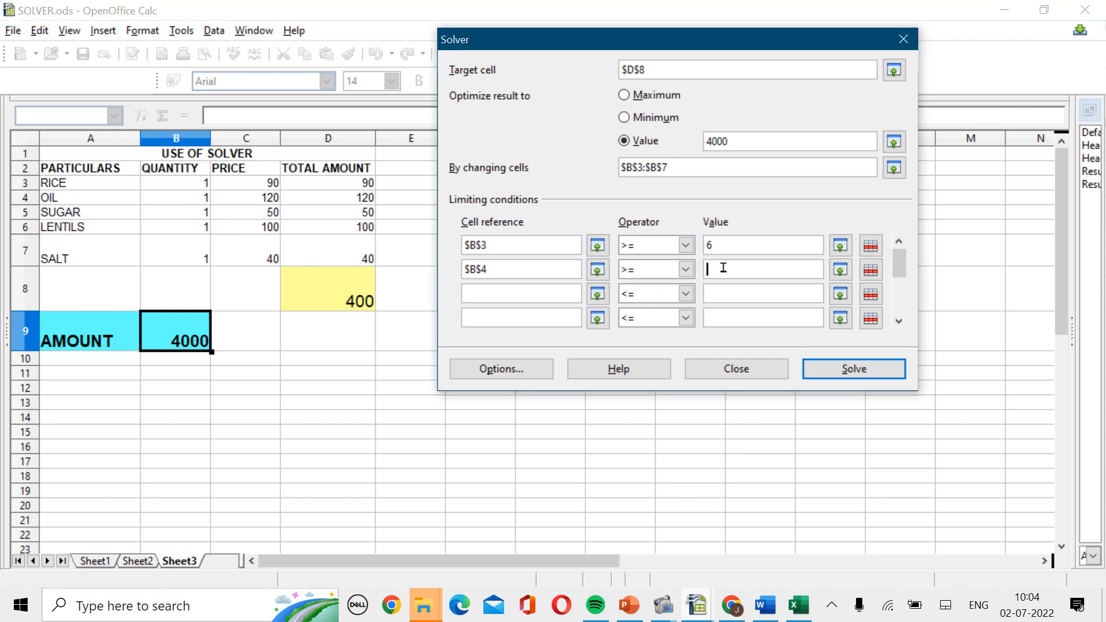
Define the third and fourth limiting conditions as B5 <= 9 and B6 <= 5.
{"action": "left_click", "coordinate": [534, 294]}
{"action": "left_click", "coordinate": [181, 215]}
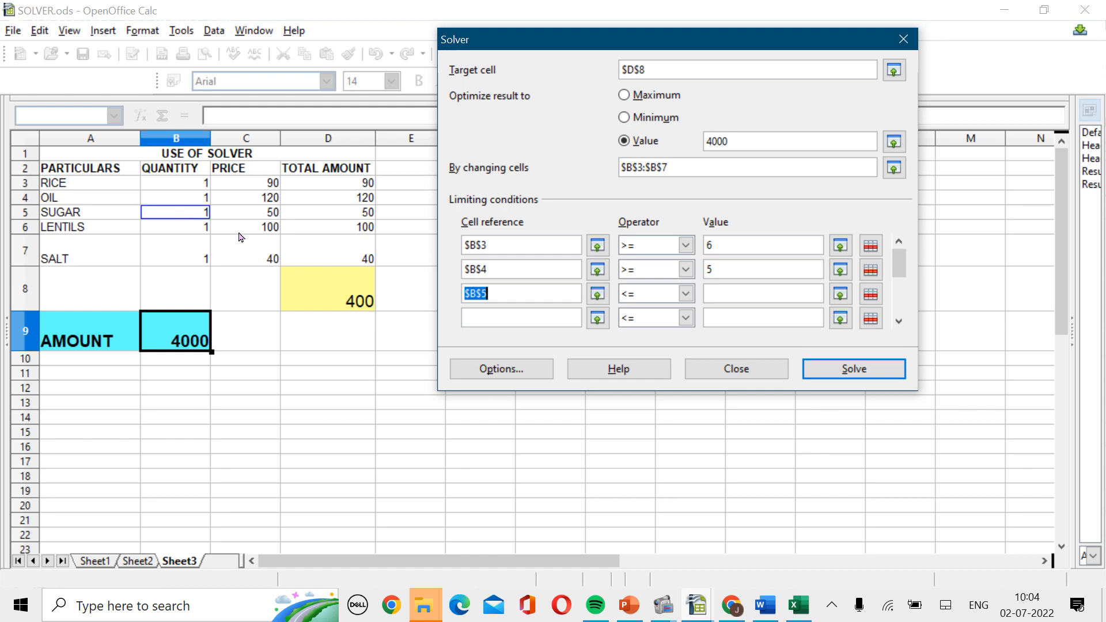
{"action": "left_click", "coordinate": [724, 294]}
{"action": "type", "text": "9"}
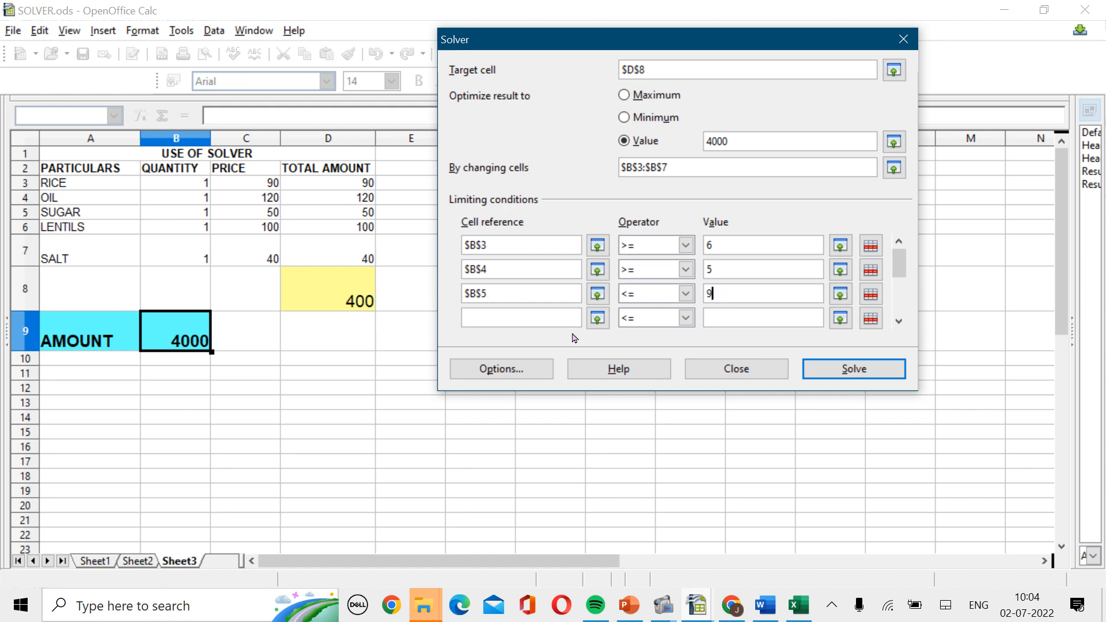
{"action": "left_click", "coordinate": [523, 317]}
{"action": "left_click", "coordinate": [201, 230]}
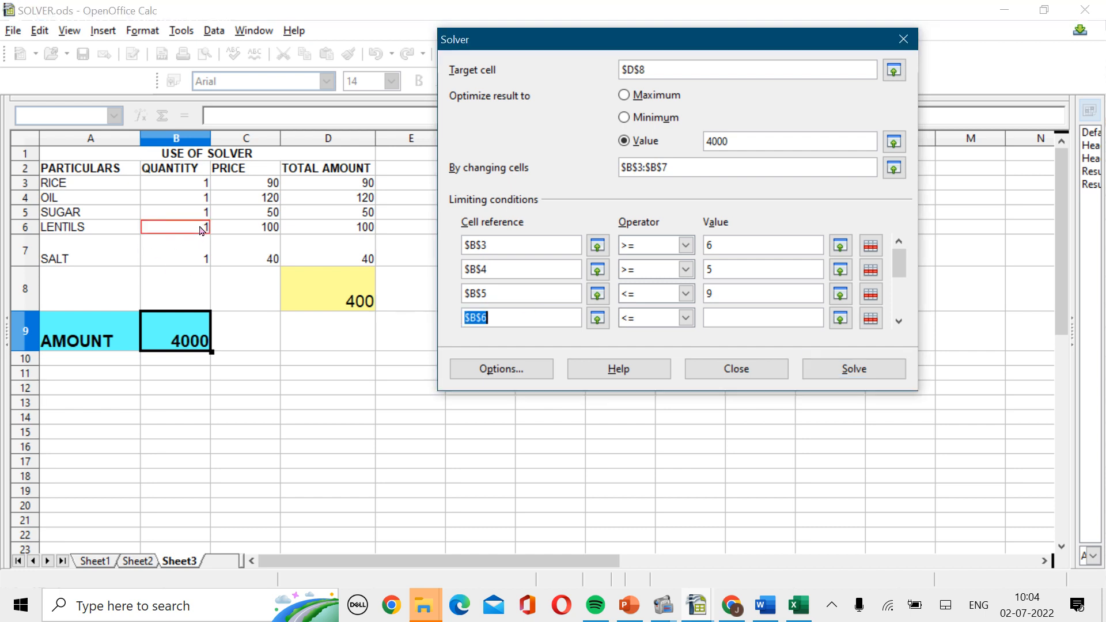
{"action": "left_click", "coordinate": [737, 315]}
{"action": "type", "text": "5"}
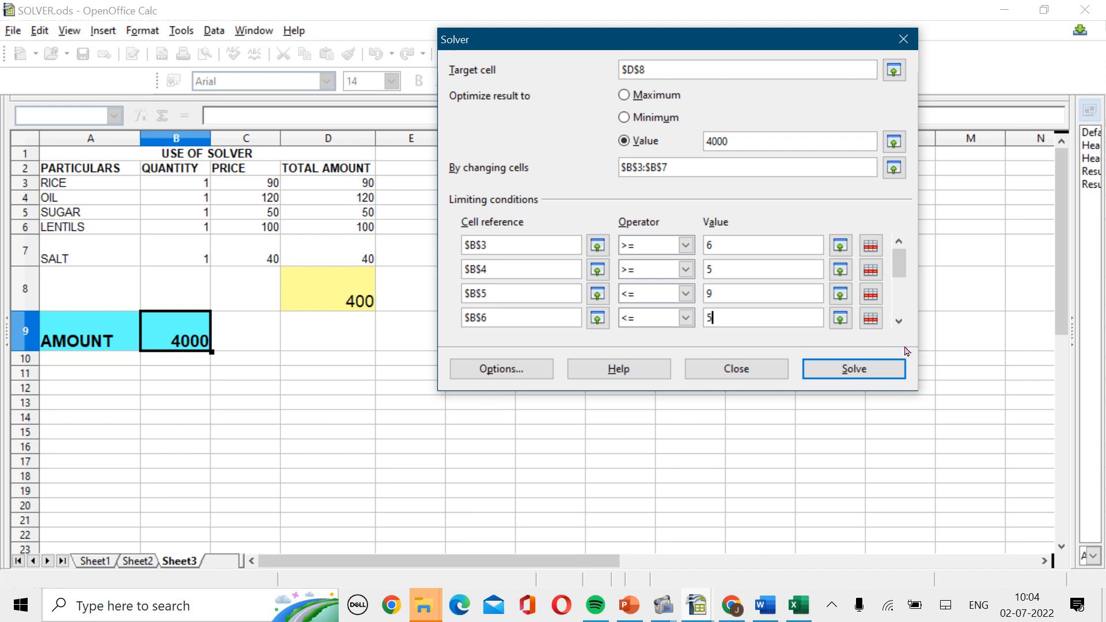
{"action": "left_click", "coordinate": [899, 322]}
{"action": "left_click", "coordinate": [900, 322]}
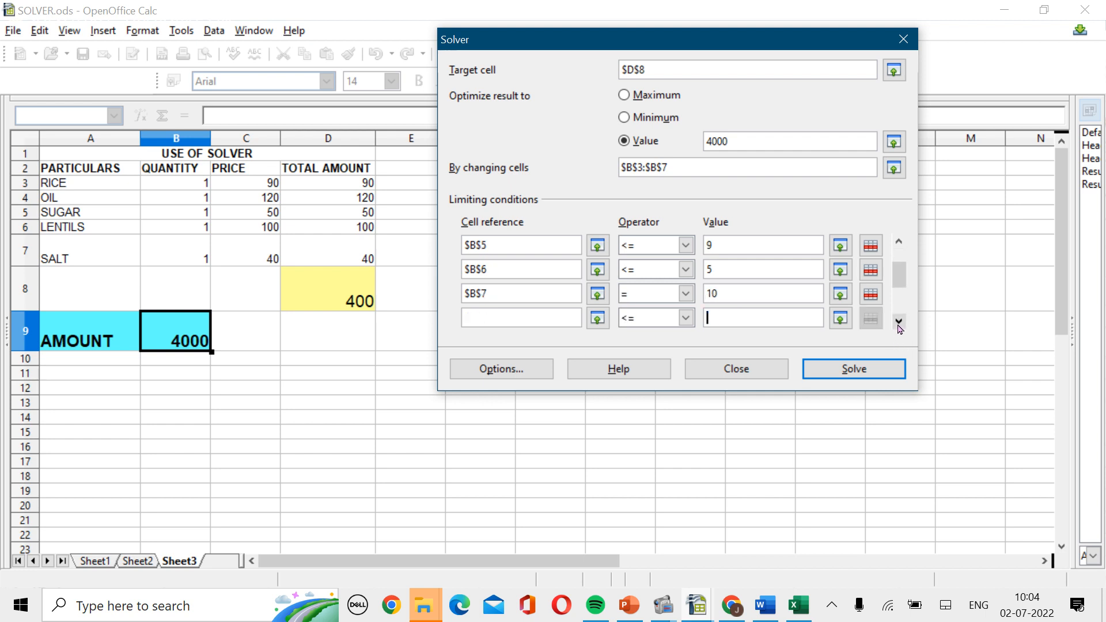
{"action": "left_click", "coordinate": [527, 318]}
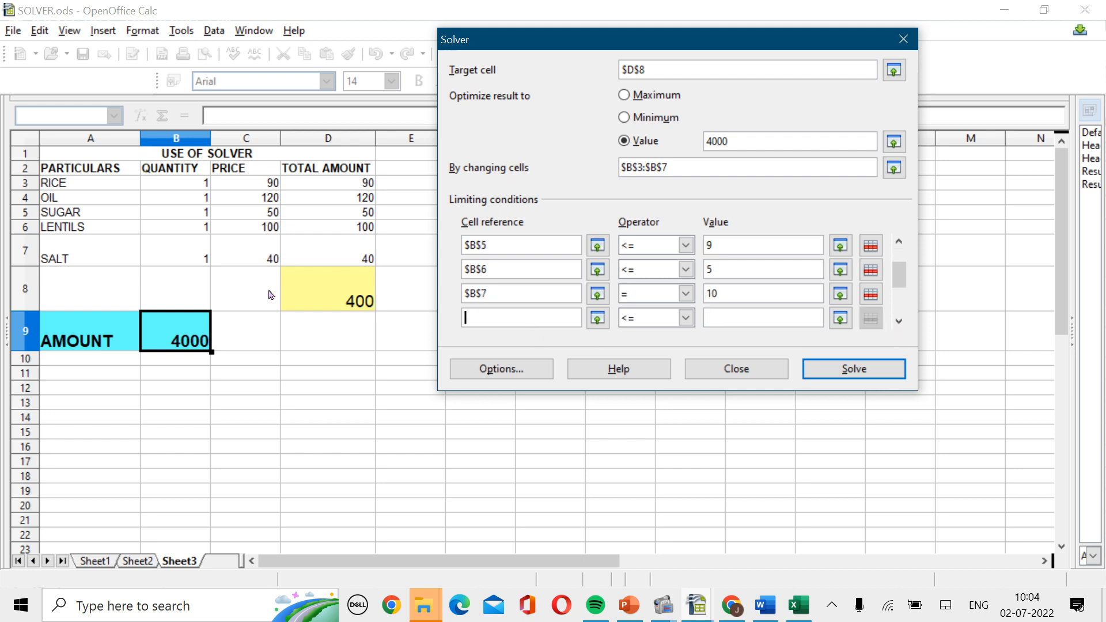
{"action": "left_click", "coordinate": [187, 259]}
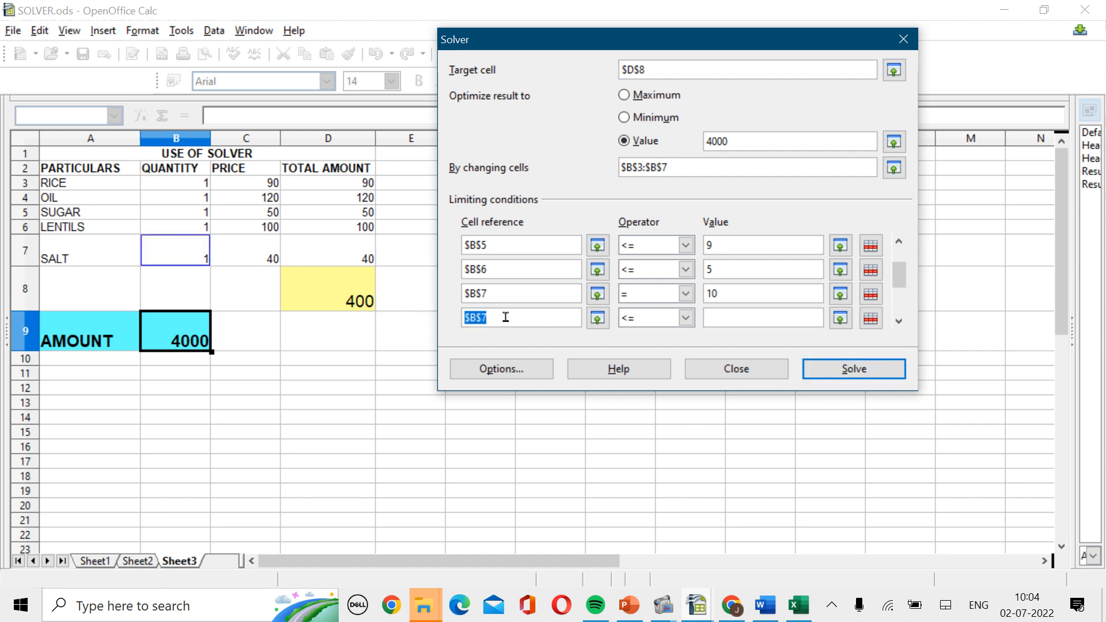
{"action": "key", "text": "BackSpace"}
{"action": "left_click", "coordinate": [510, 291]}
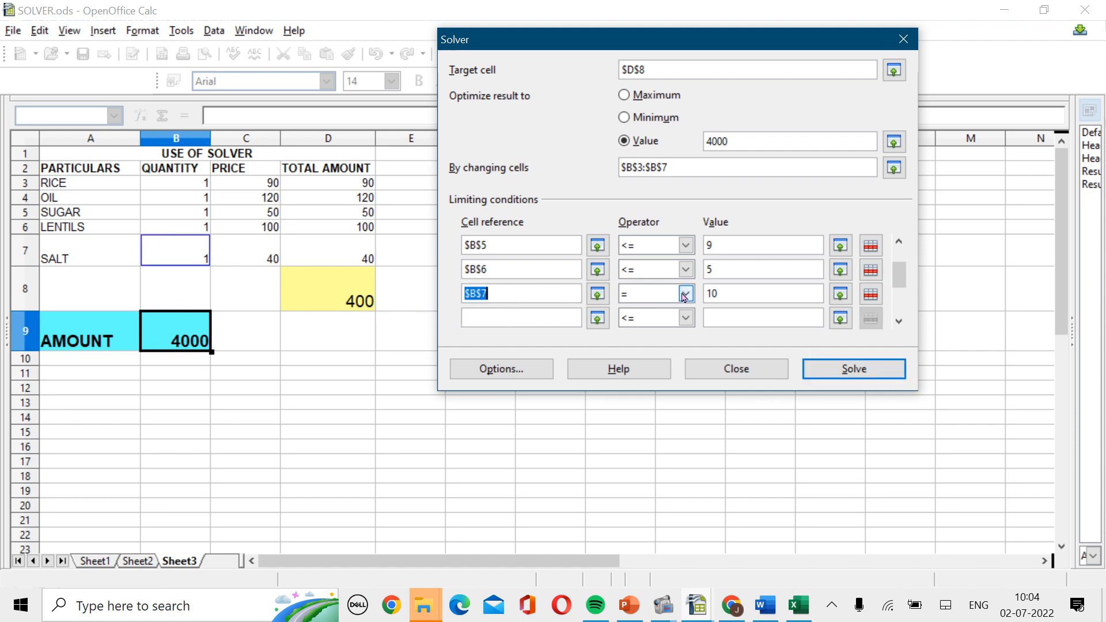
Set the operator of the fifth limiting condition, the one on B7, to =.
{"action": "left_click", "coordinate": [646, 294]}
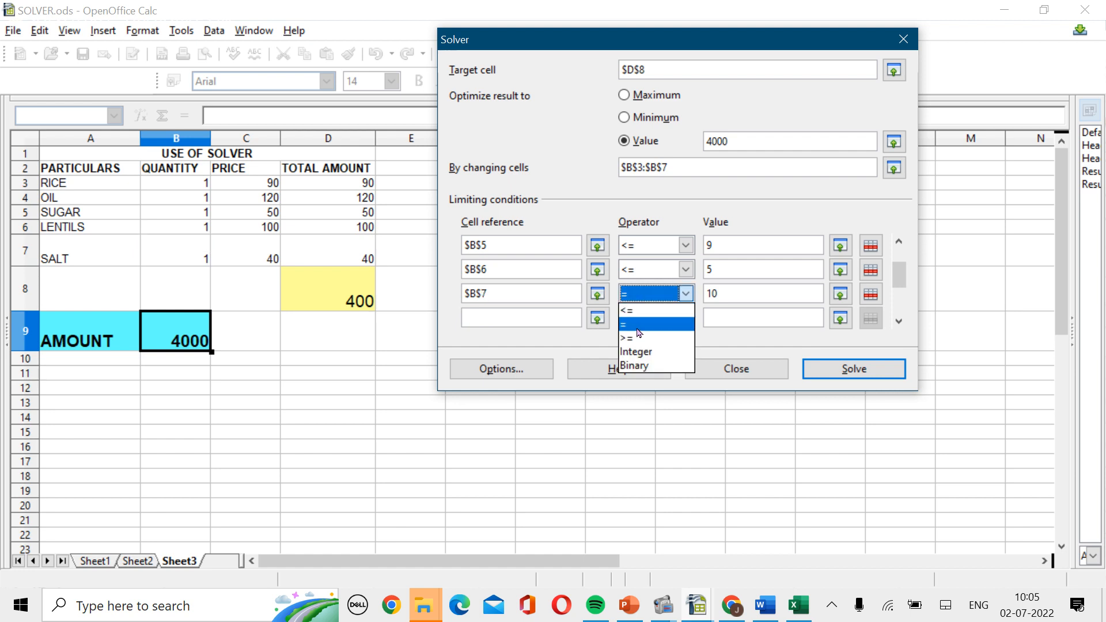
{"action": "left_click", "coordinate": [638, 326]}
{"action": "left_click", "coordinate": [737, 291]}
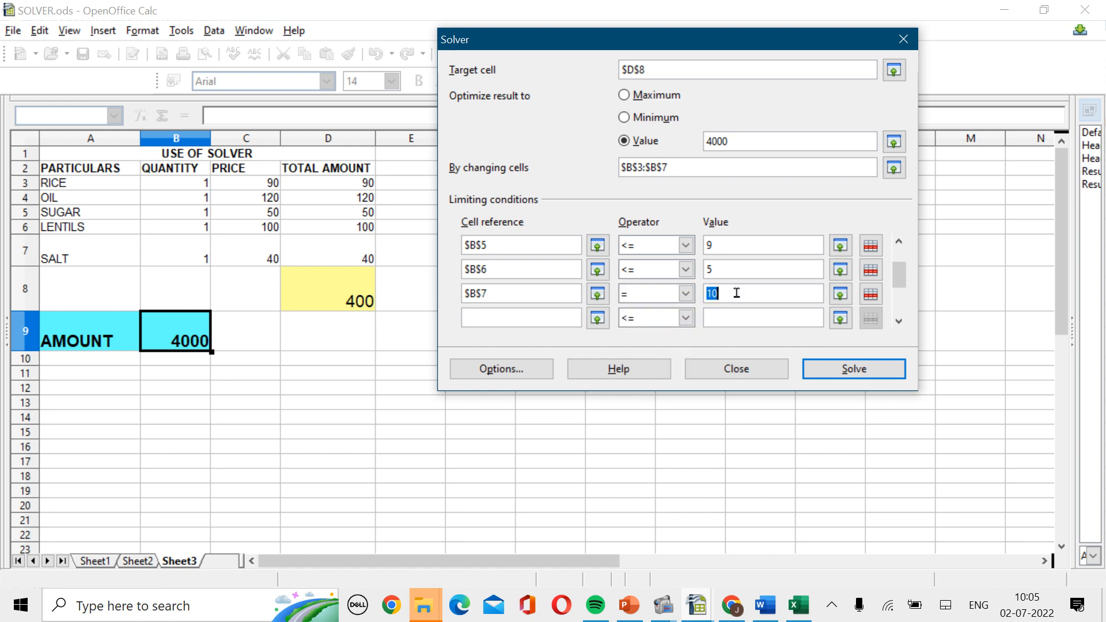
{"action": "left_click", "coordinate": [686, 295]}
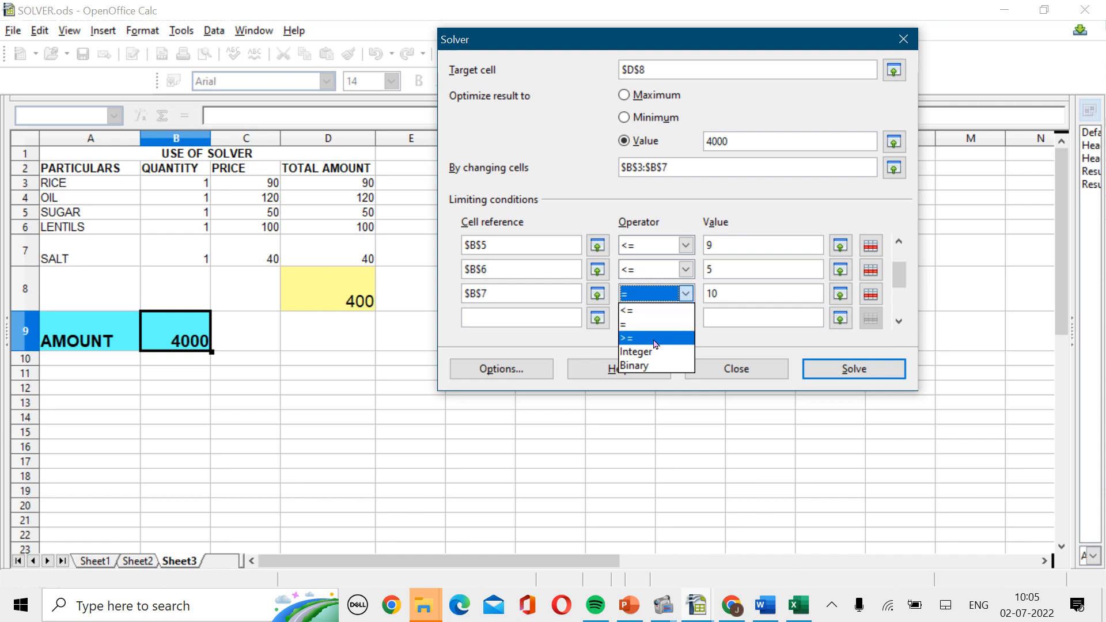
{"action": "left_click", "coordinate": [667, 322]}
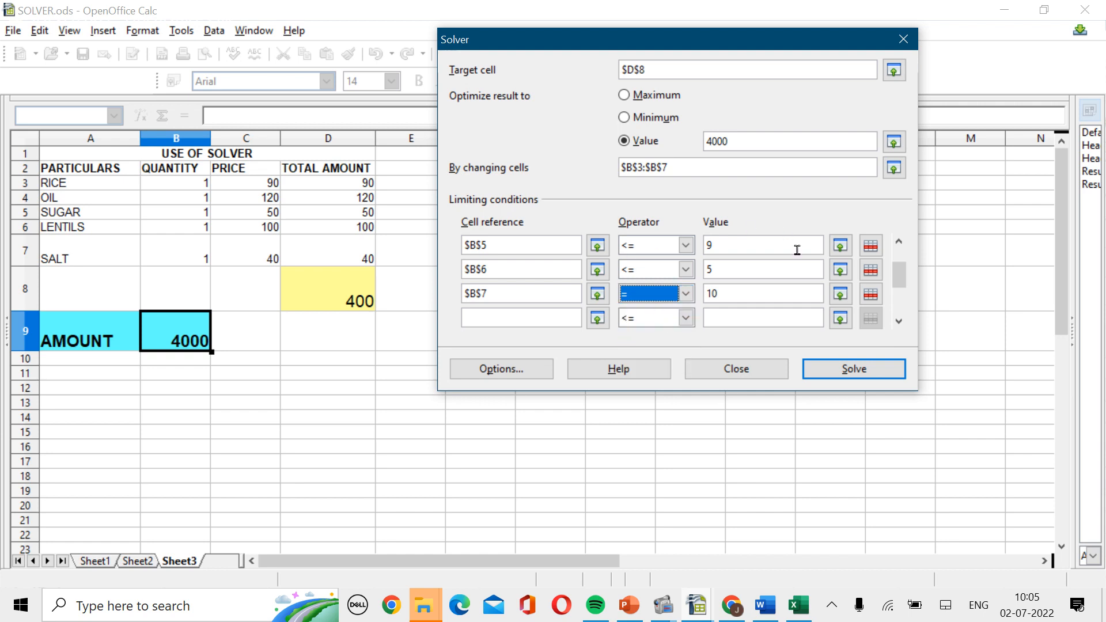
Review the Solver's target cell, target value, changing cells and the full list of limiting conditions.
{"action": "left_click_drag", "start_coordinate": [899, 275], "coordinate": [902, 253]}
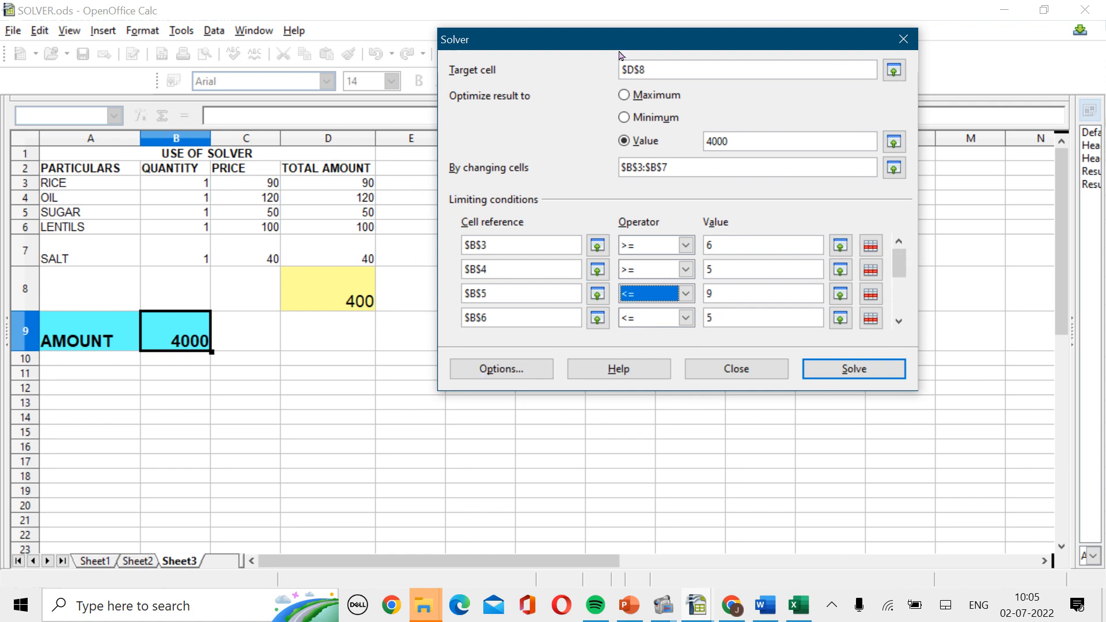
{"action": "double_click", "coordinate": [662, 73]}
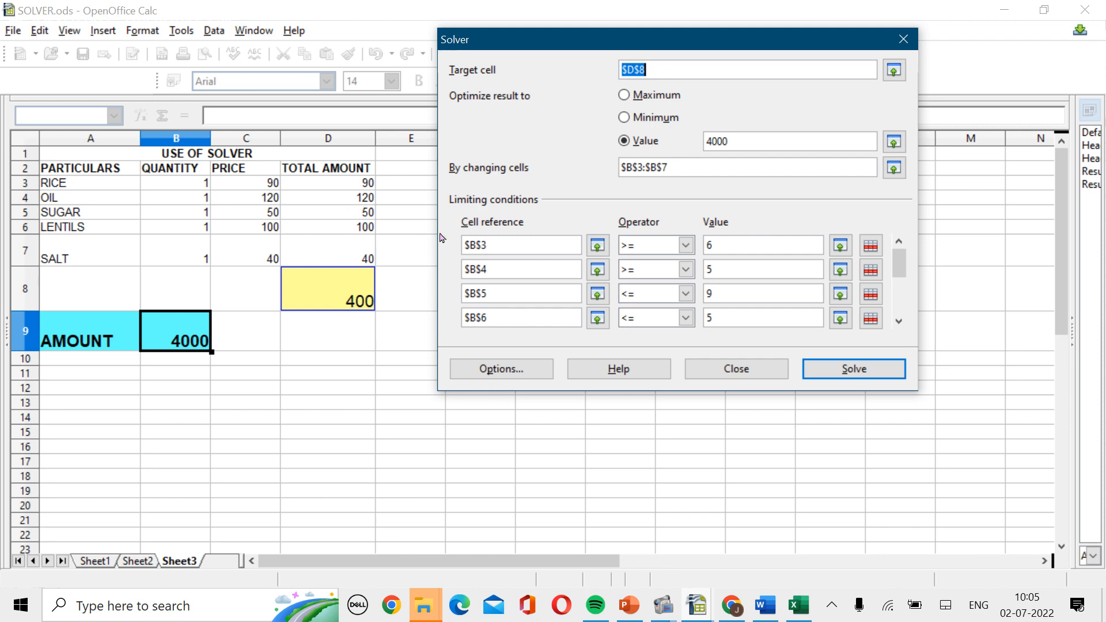
{"action": "double_click", "coordinate": [798, 143]}
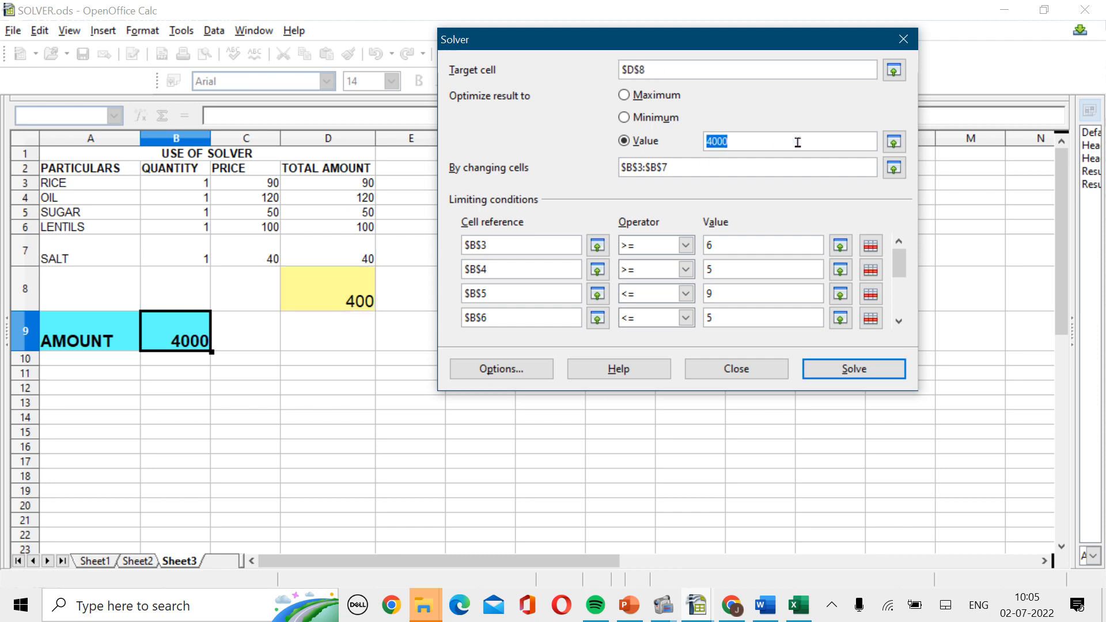
{"action": "left_click", "coordinate": [699, 168]}
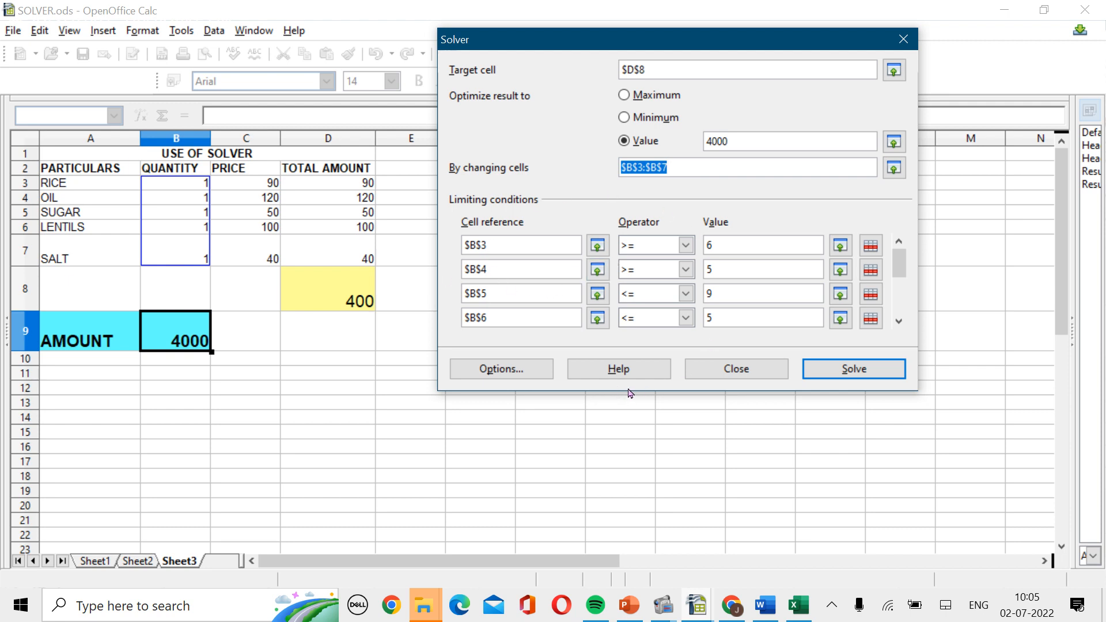
{"action": "left_click", "coordinate": [899, 321]}
{"action": "left_click", "coordinate": [899, 321]}
{"action": "left_click", "coordinate": [900, 240]}
{"action": "left_click", "coordinate": [899, 241]}
Solve the model once and restore the previous values, and solve it again and keep the result.
{"action": "left_click", "coordinate": [825, 372]}
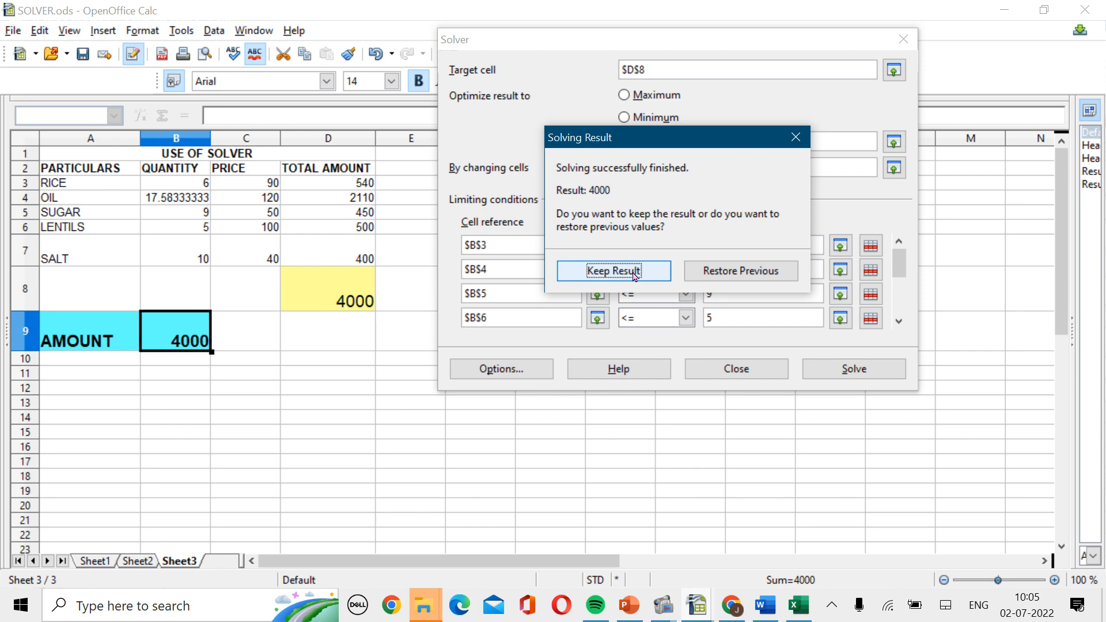
{"action": "left_click", "coordinate": [753, 273]}
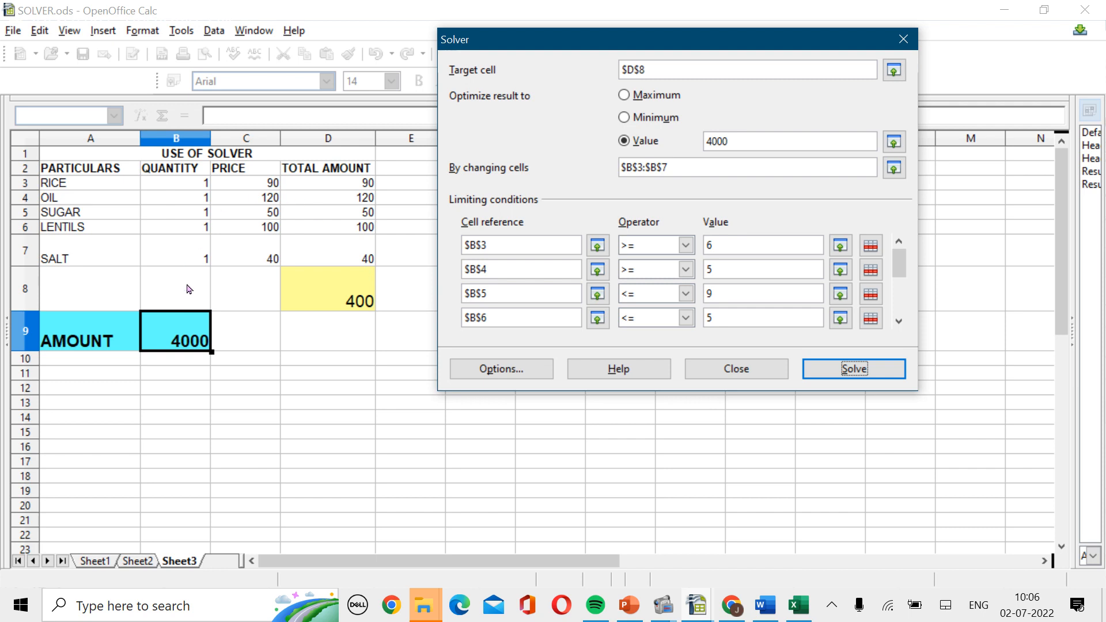
{"action": "left_click", "coordinate": [842, 370]}
{"action": "left_click", "coordinate": [654, 275]}
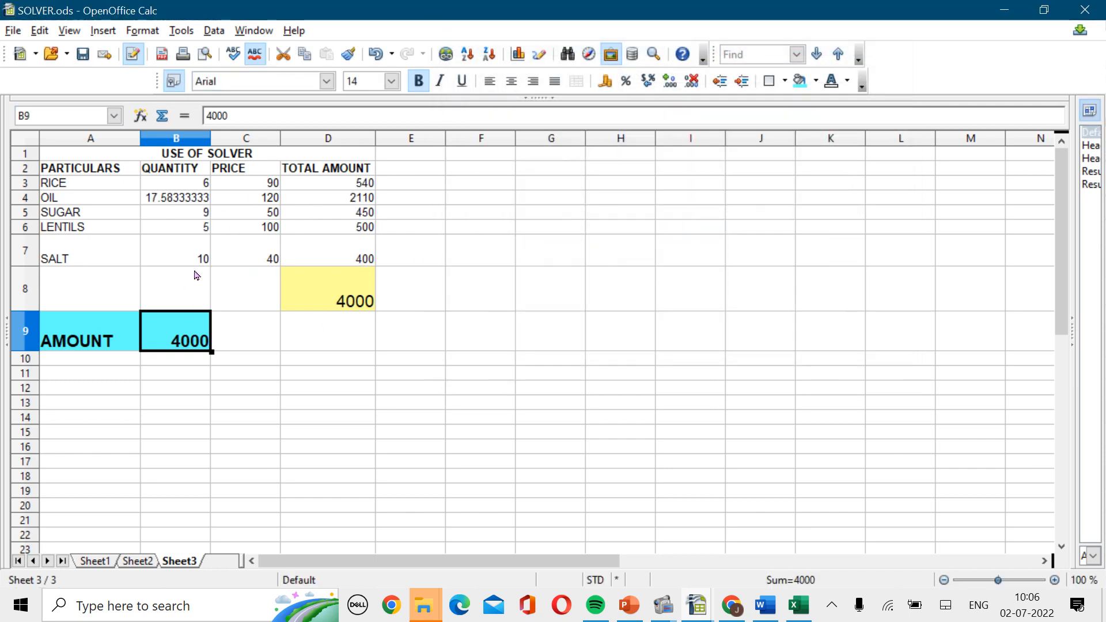